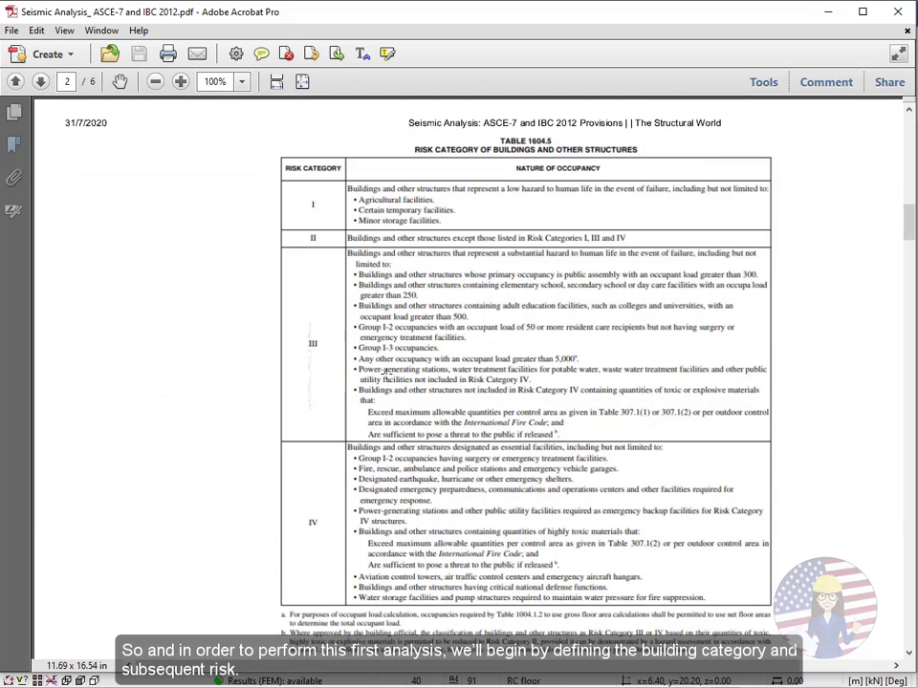
Scroll past Tables 1.5-2, 1613.3.3(1) and 1613.3.3(2) to the S_MS, S_M1 and S_DS equations on page 3.
{"action": "scroll", "coordinate": [503, 356], "scroll_direction": "down", "scroll_amount": 5}
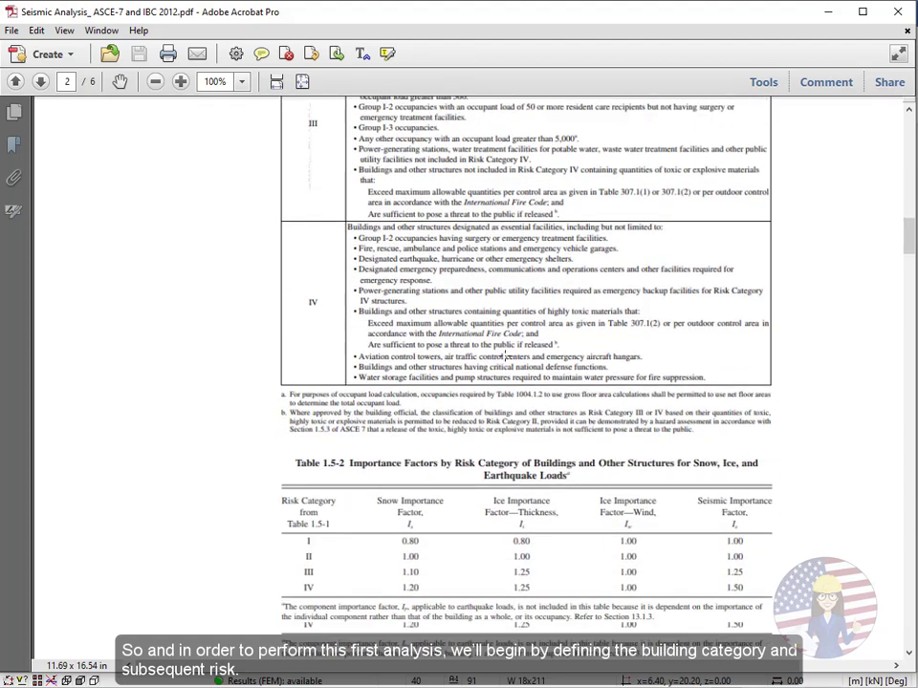
{"action": "scroll", "coordinate": [504, 355], "scroll_direction": "down", "scroll_amount": 3}
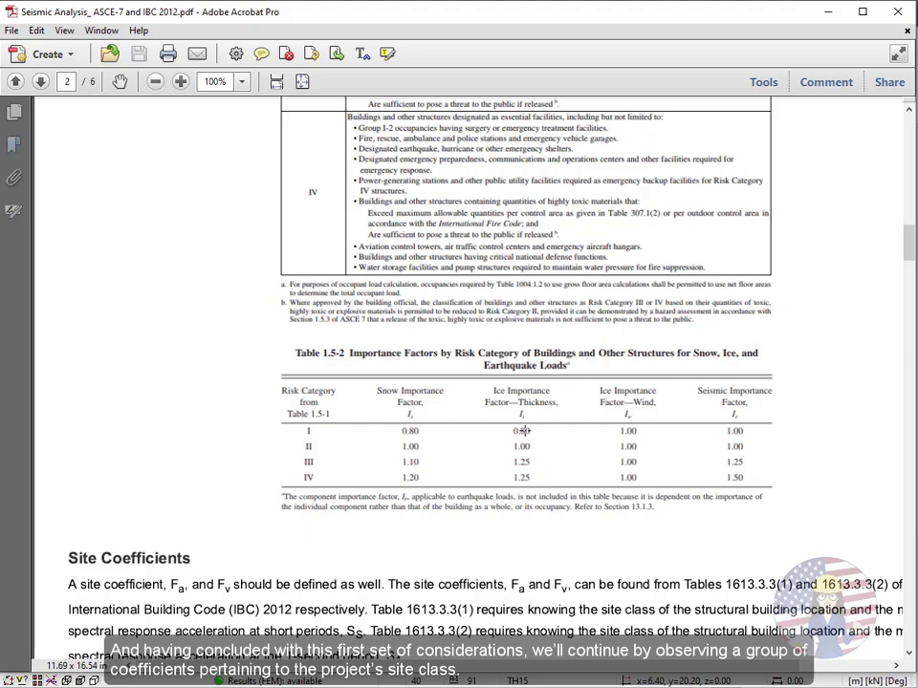
{"action": "scroll", "coordinate": [523, 431], "scroll_direction": "down", "scroll_amount": 1}
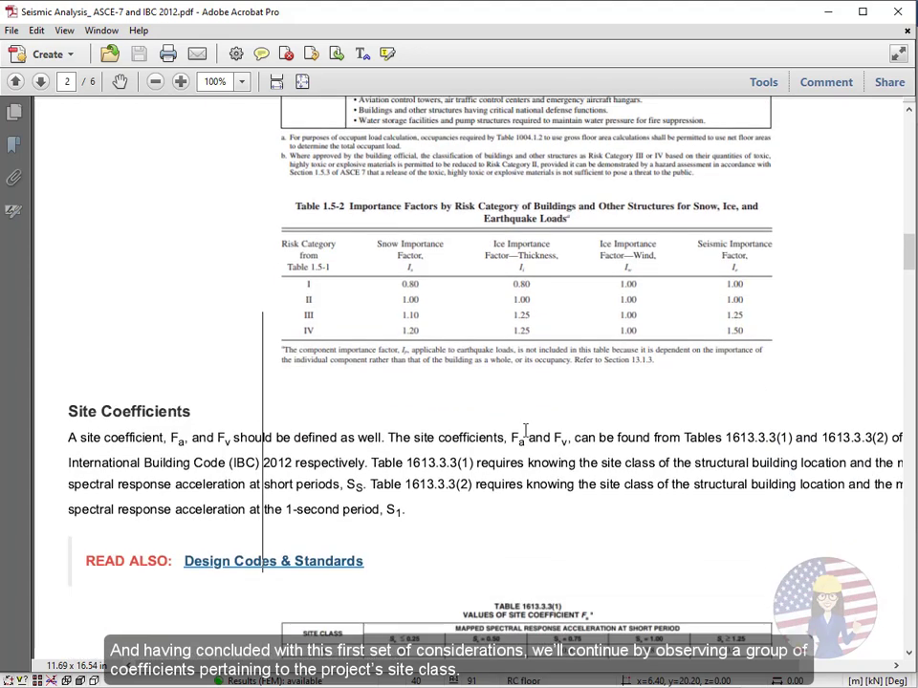
{"action": "scroll", "coordinate": [525, 430], "scroll_direction": "down", "scroll_amount": 3}
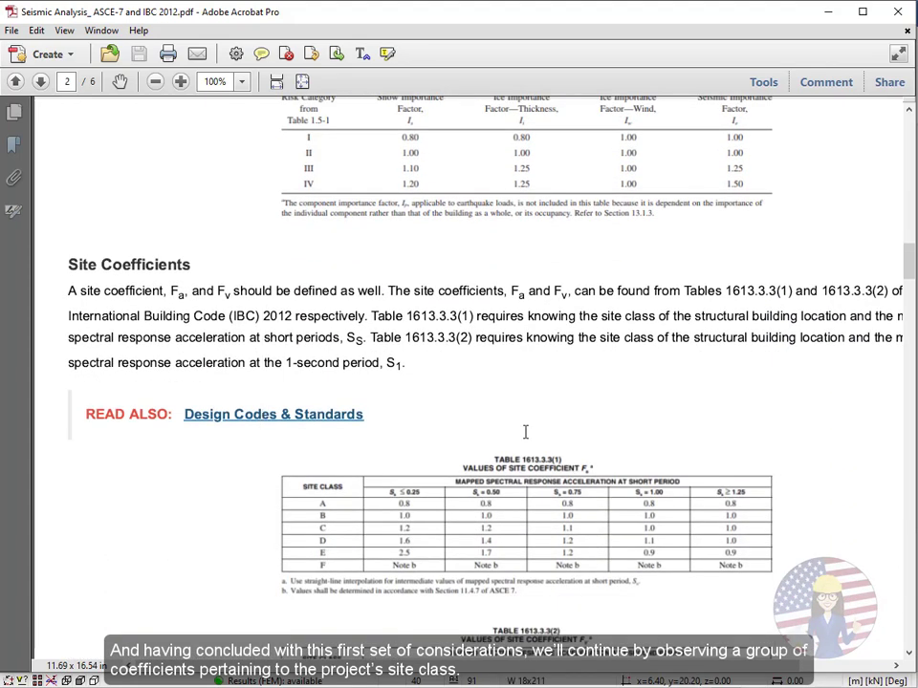
{"action": "scroll", "coordinate": [525, 432], "scroll_direction": "down", "scroll_amount": 5}
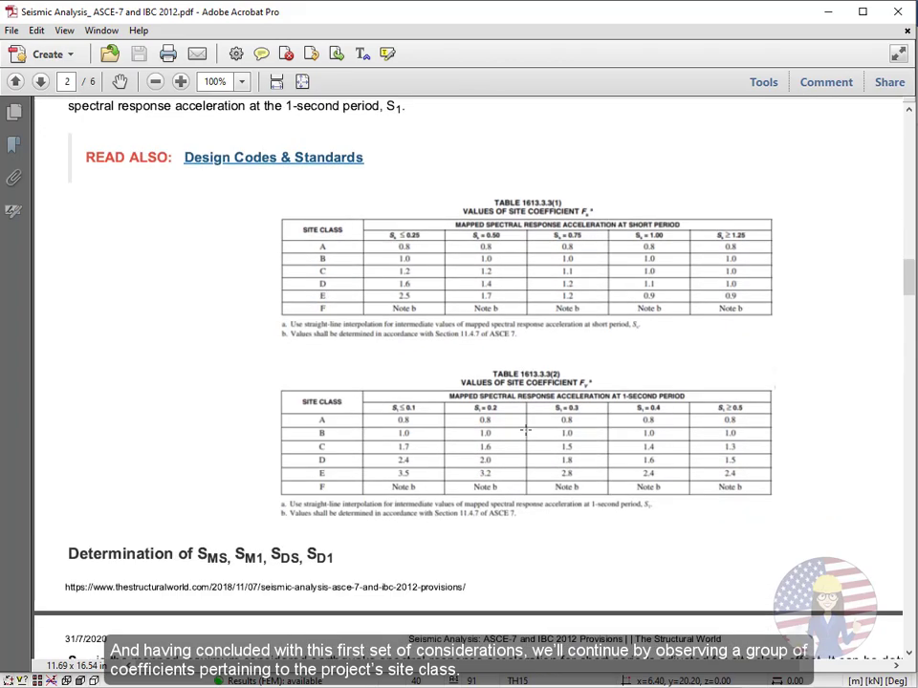
{"action": "scroll", "coordinate": [525, 430], "scroll_direction": "down", "scroll_amount": 10}
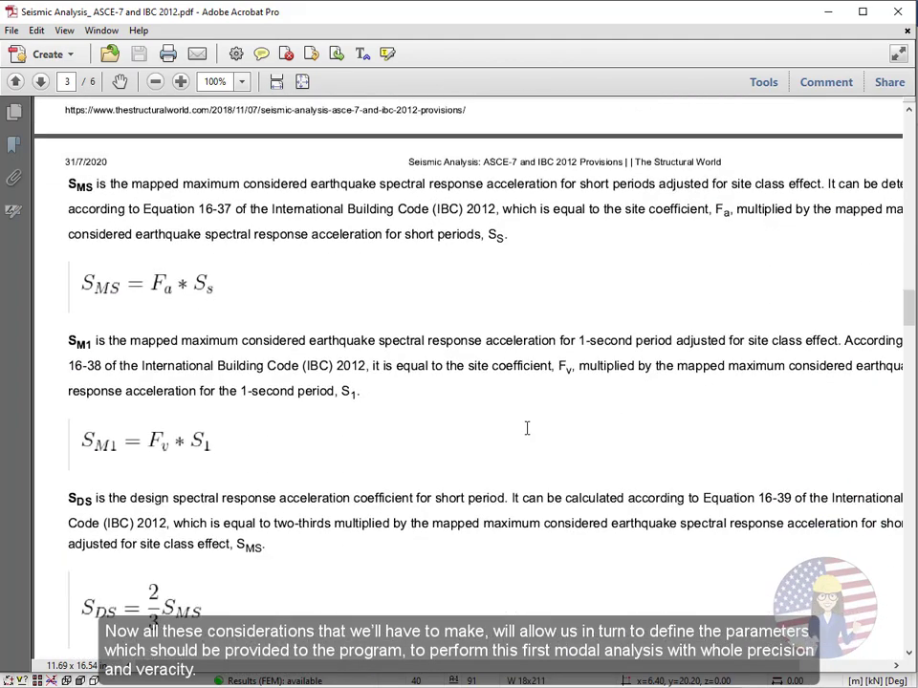
Open the ASCE 7-16 parameters of case 6 Seismic Direction_X and select its R factor of 4.
{"action": "scroll", "coordinate": [527, 430], "scroll_direction": "down", "scroll_amount": 2}
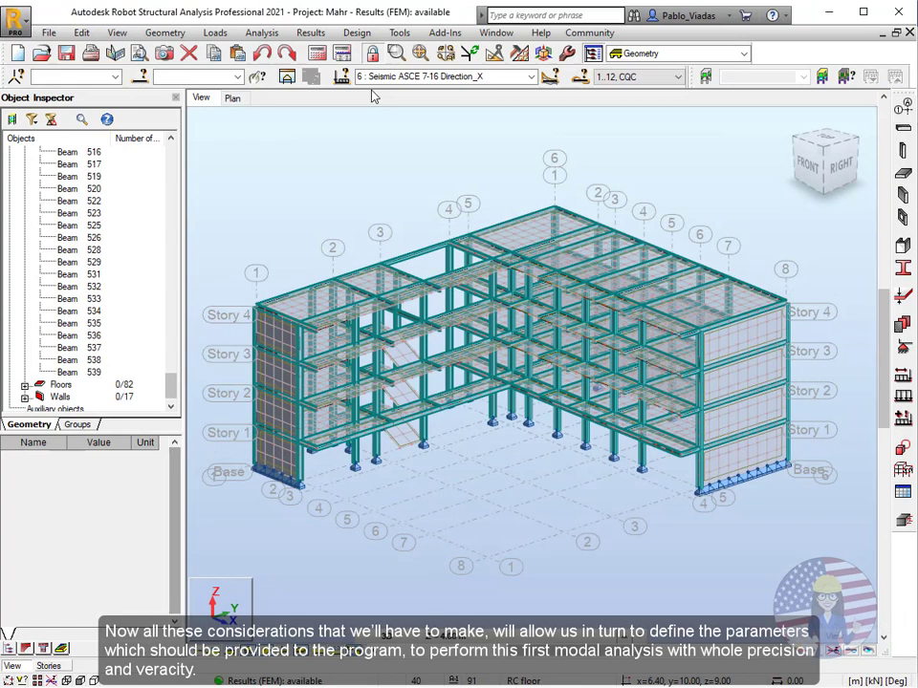
{"action": "left_click", "coordinate": [254, 44]}
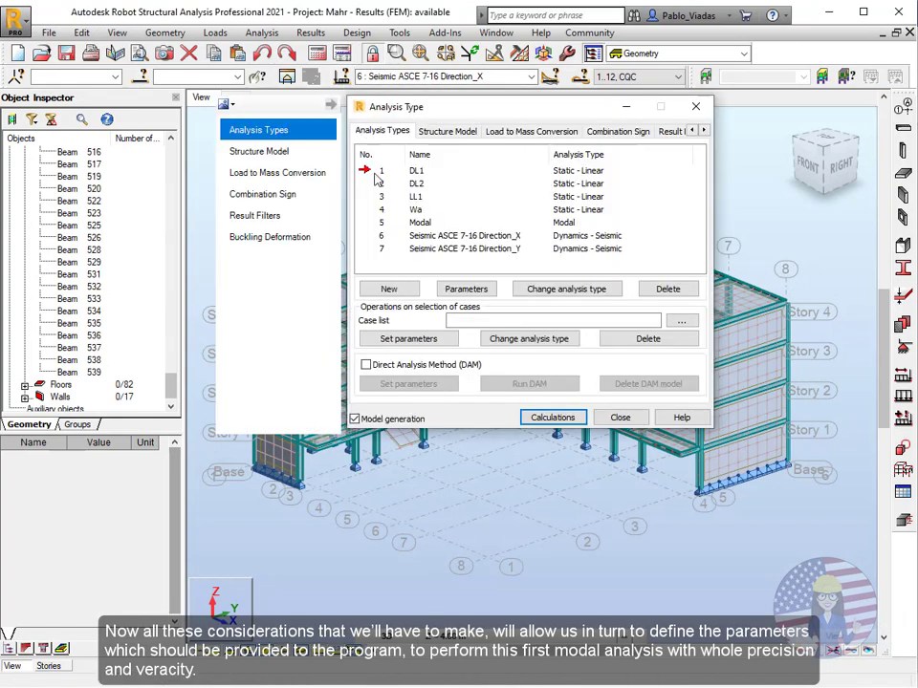
{"action": "left_click", "coordinate": [380, 236]}
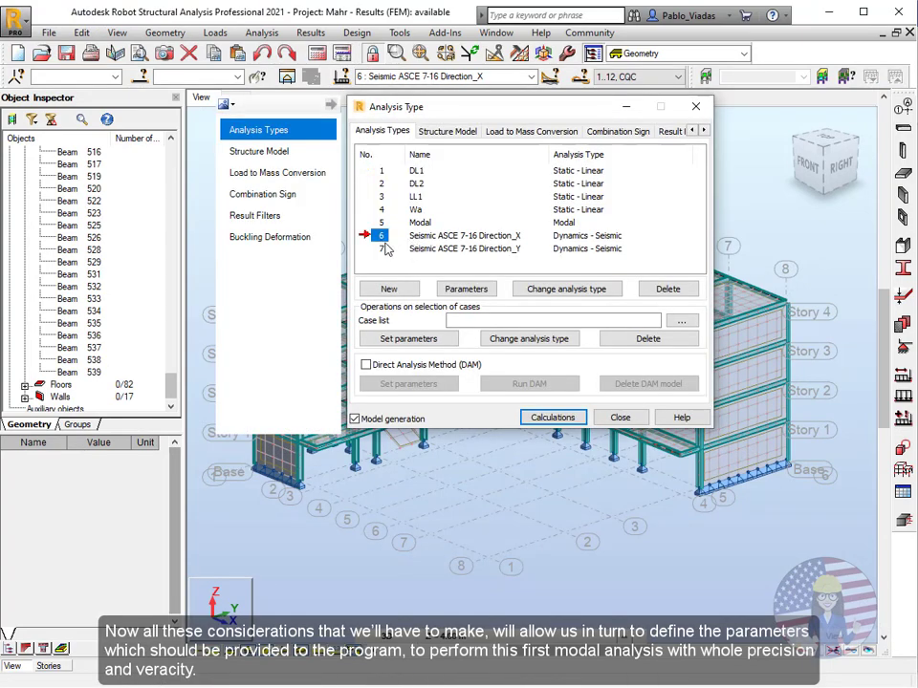
{"action": "left_click", "coordinate": [465, 289]}
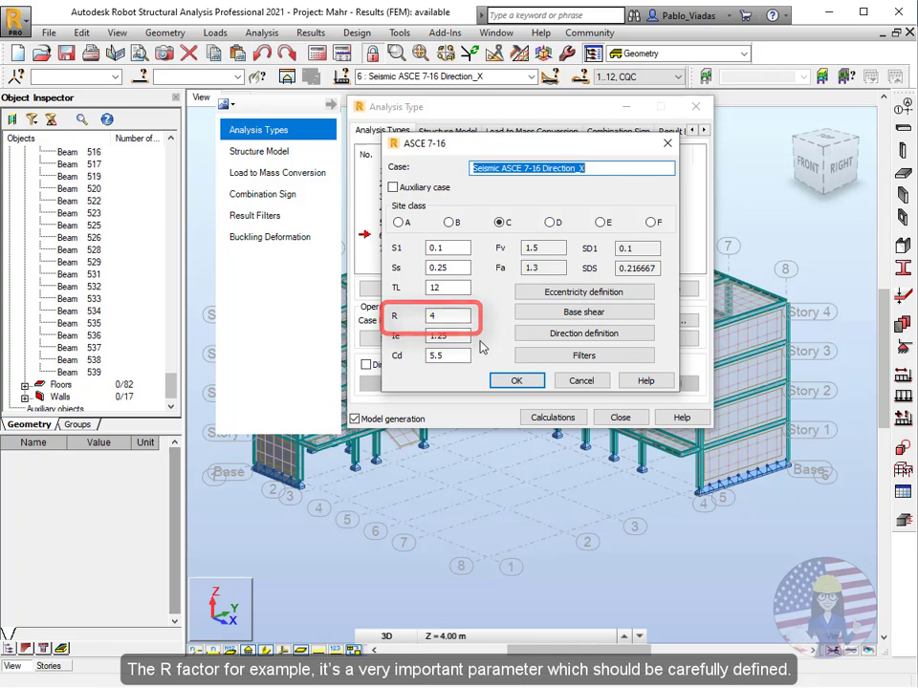
{"action": "double_click", "coordinate": [438, 315]}
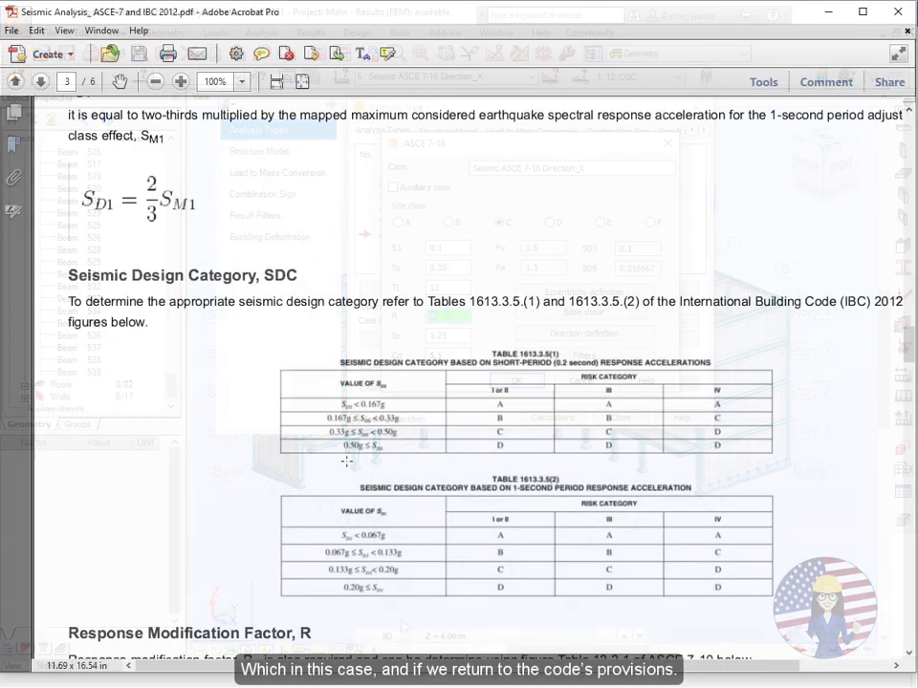
Scroll past Response Modification Factor, R, to Table 12.2-1 coefficients on page 4.
{"action": "scroll", "coordinate": [345, 460], "scroll_direction": "down", "scroll_amount": 3}
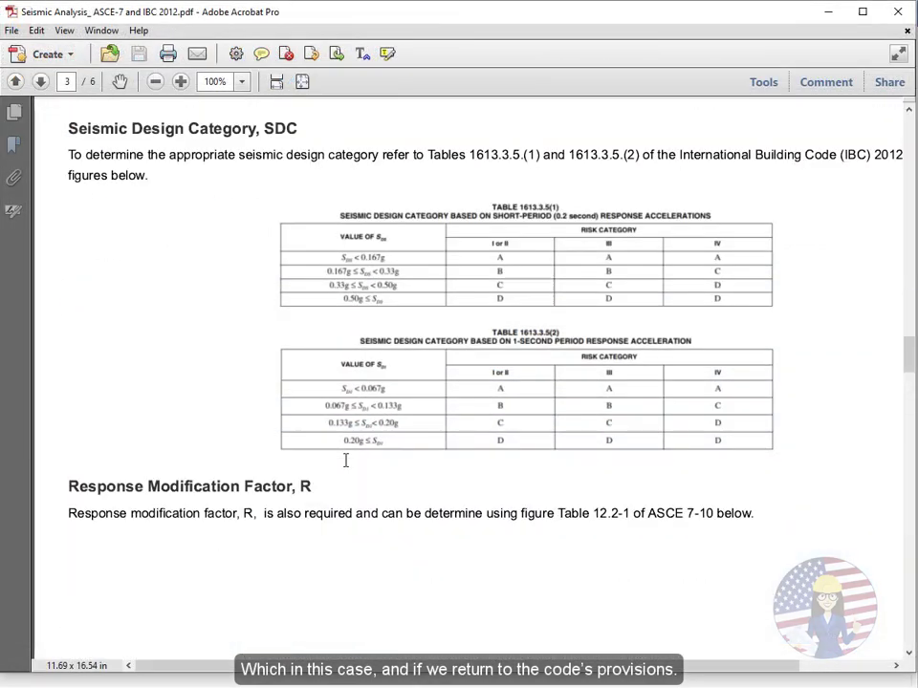
{"action": "scroll", "coordinate": [345, 460], "scroll_direction": "down", "scroll_amount": 2}
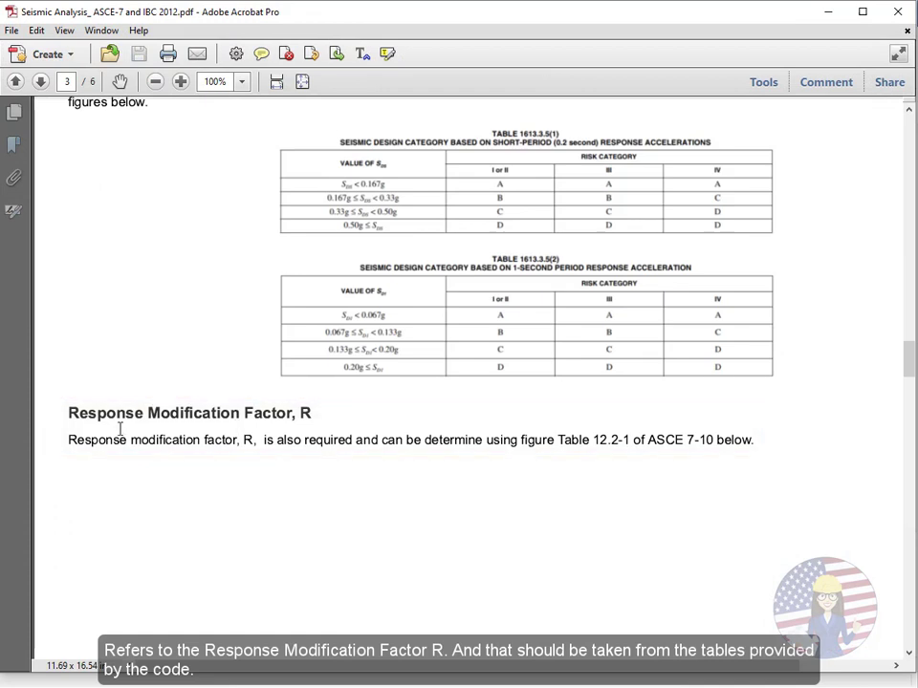
{"action": "scroll", "coordinate": [333, 425], "scroll_direction": "down", "scroll_amount": 3}
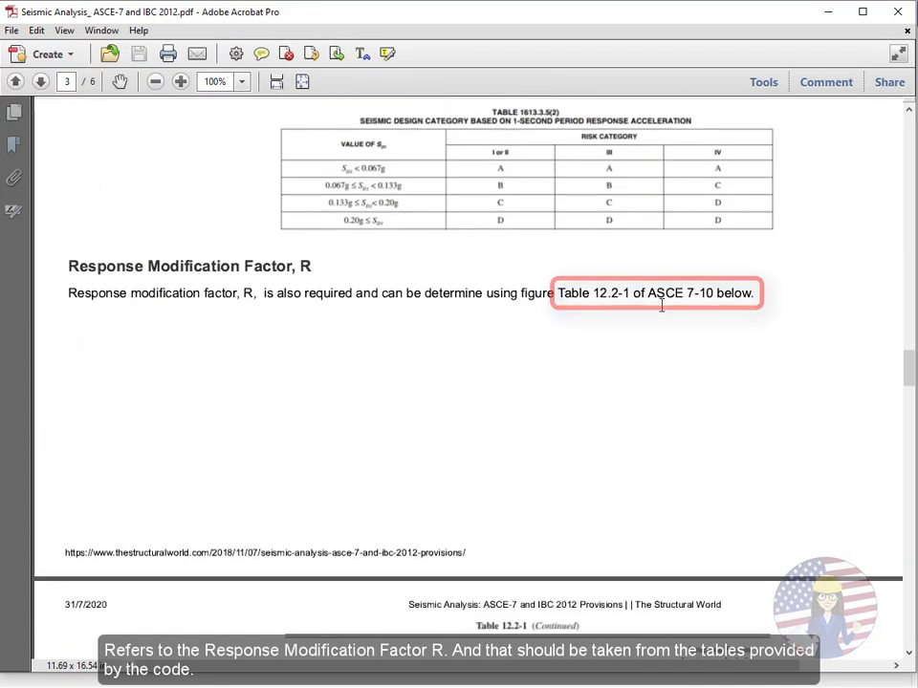
{"action": "scroll", "coordinate": [407, 412], "scroll_direction": "down", "scroll_amount": 7}
{"action": "scroll", "coordinate": [410, 411], "scroll_direction": "down", "scroll_amount": 2}
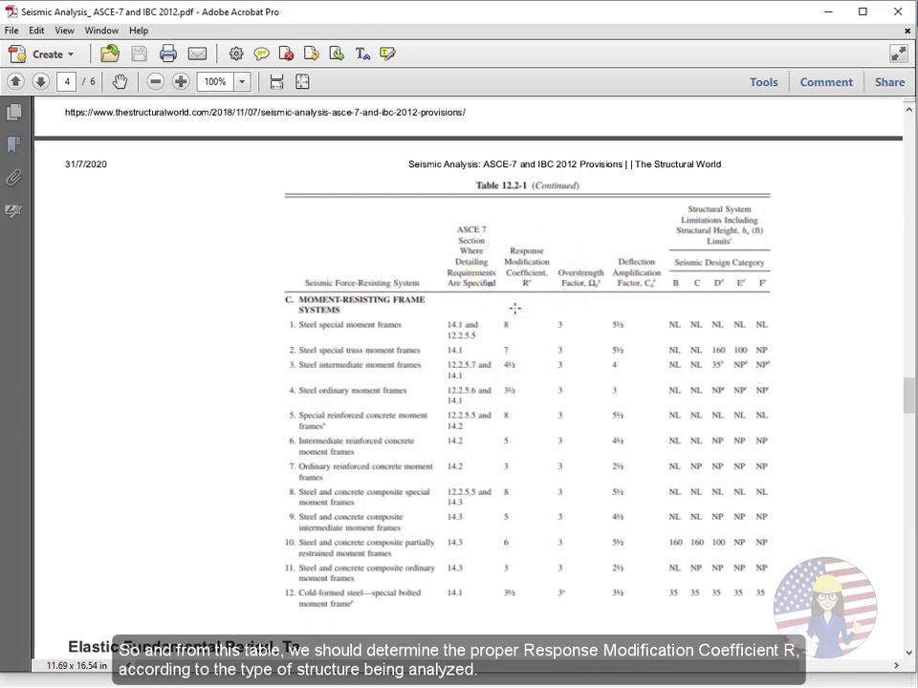
{"action": "scroll", "coordinate": [416, 457], "scroll_direction": "down", "scroll_amount": 5}
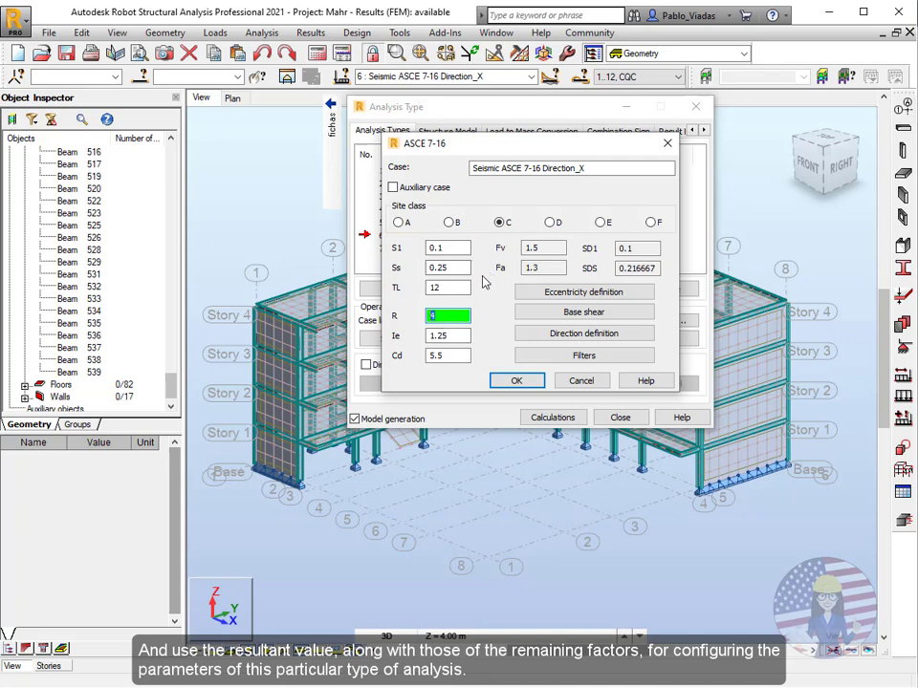
Cancel the ASCE 7-16 parameters dialog, keeping all values unchanged.
{"action": "left_click", "coordinate": [579, 382]}
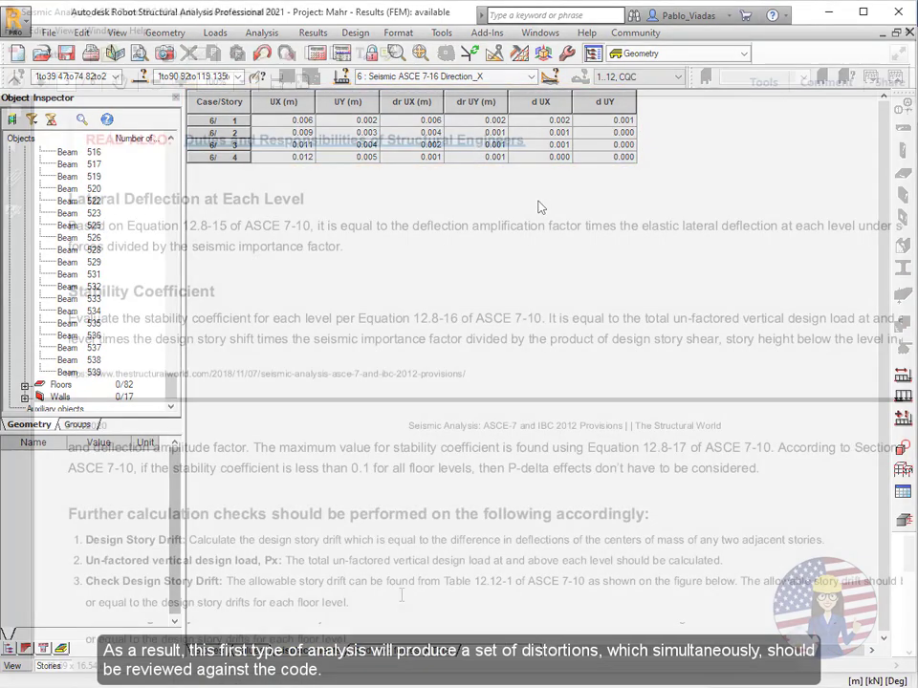
{"action": "scroll", "coordinate": [402, 594], "scroll_direction": "down", "scroll_amount": 5}
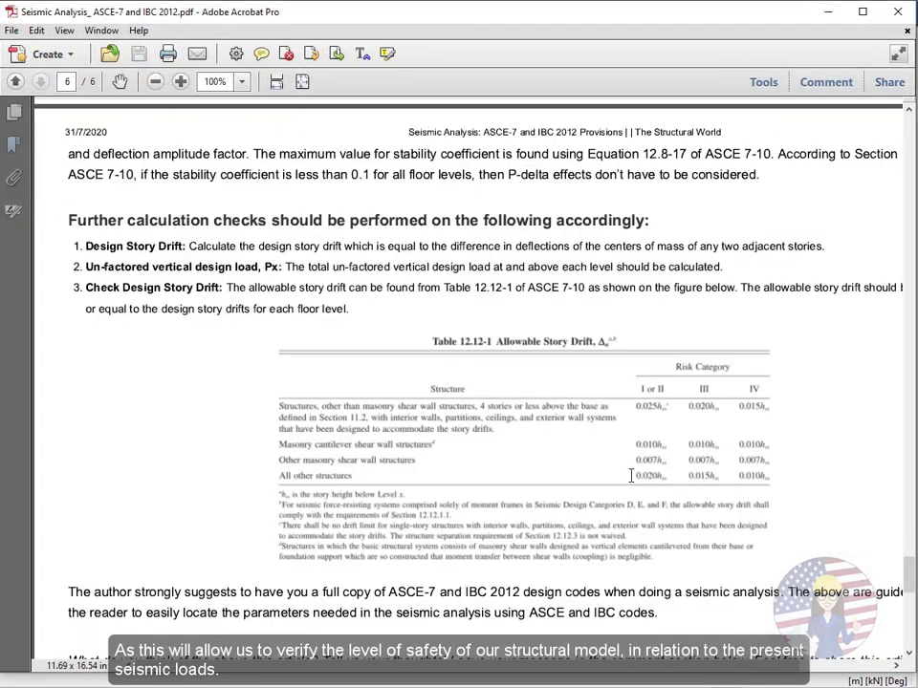
{"action": "left_click_drag", "start_coordinate": [631, 475], "coordinate": [758, 469]}
{"action": "left_click", "coordinate": [791, 461]}
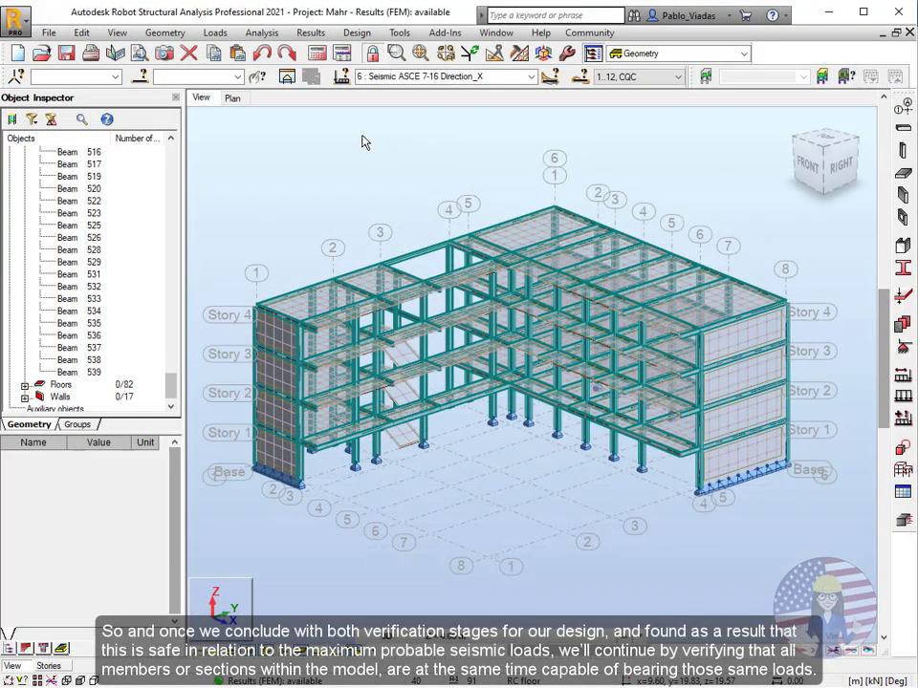
Run the ANSI/AISC 360-16 steel member verification calculations.
{"action": "left_click", "coordinate": [357, 33]}
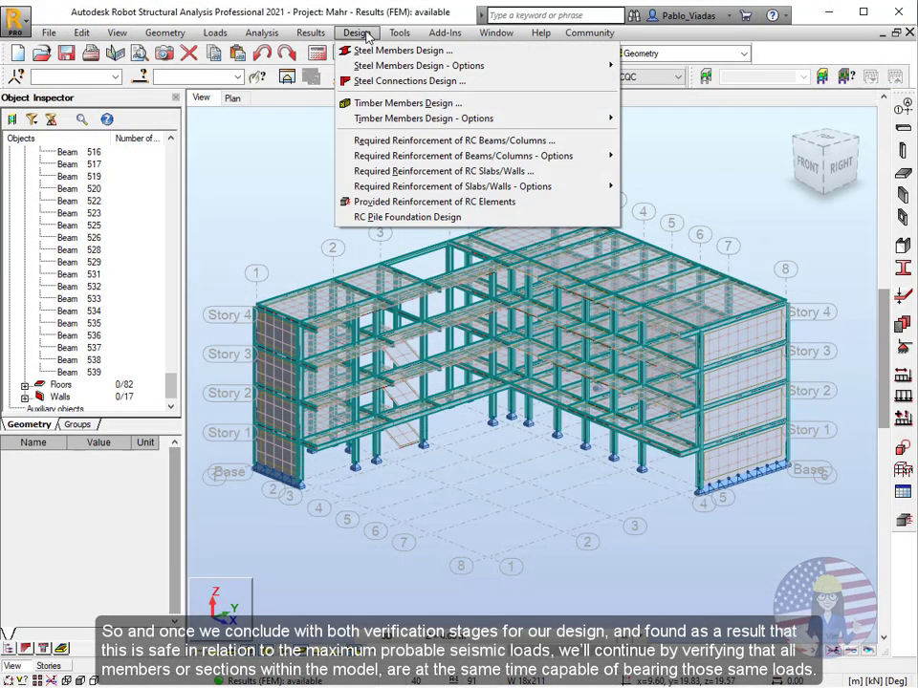
{"action": "mouse_move", "coordinate": [421, 65]}
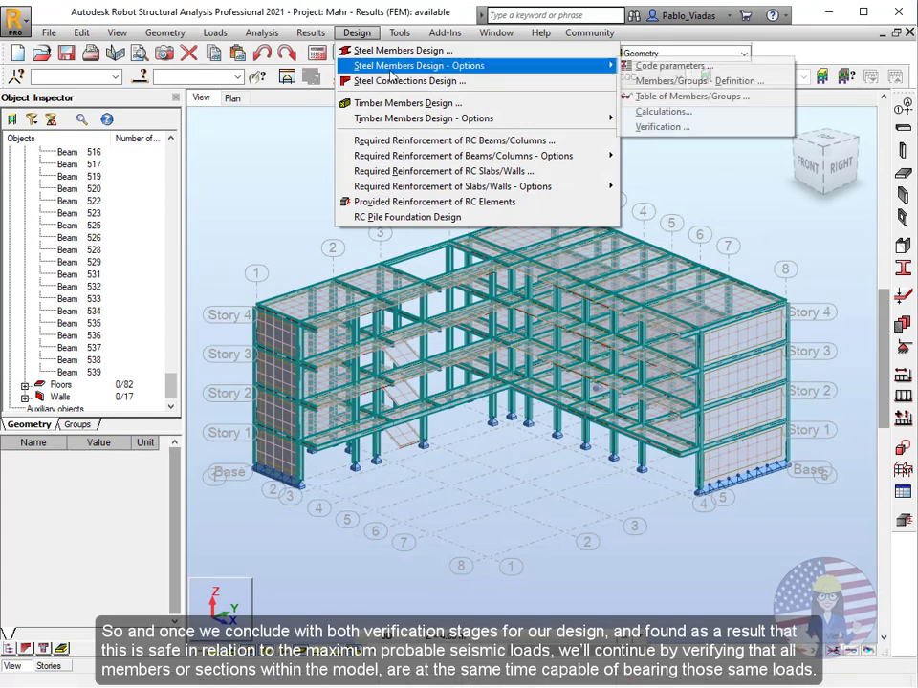
{"action": "left_click", "coordinate": [662, 112]}
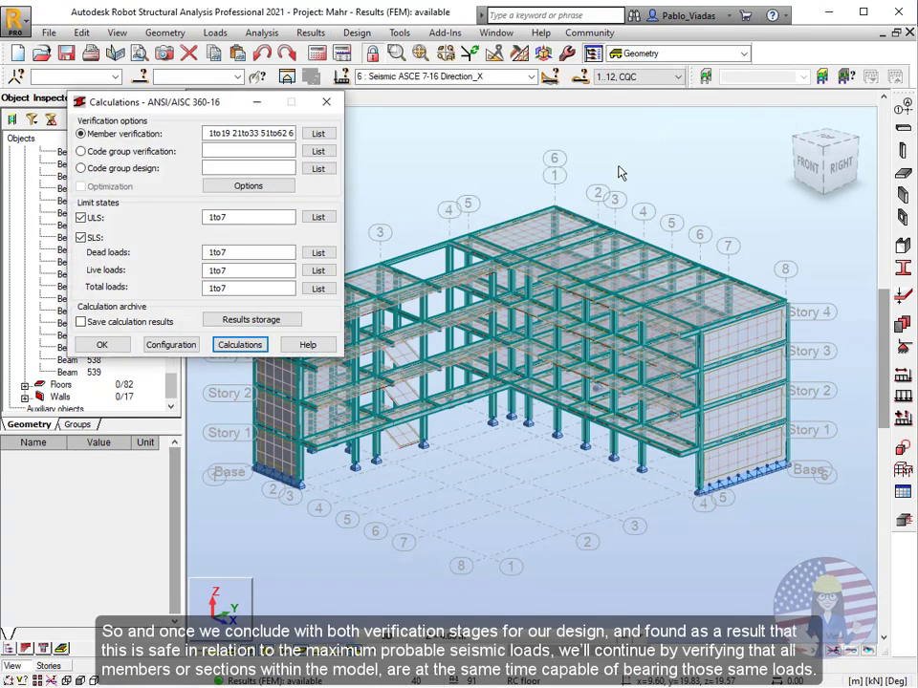
{"action": "left_click", "coordinate": [239, 346]}
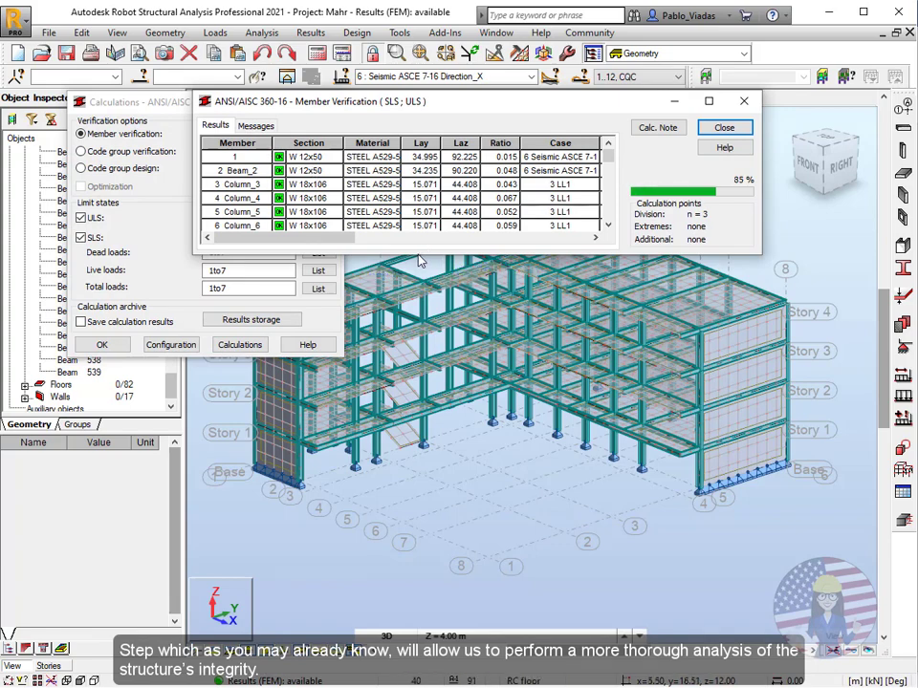
Show the per-member ratio results table in an enlarged window.
{"action": "left_click", "coordinate": [218, 127]}
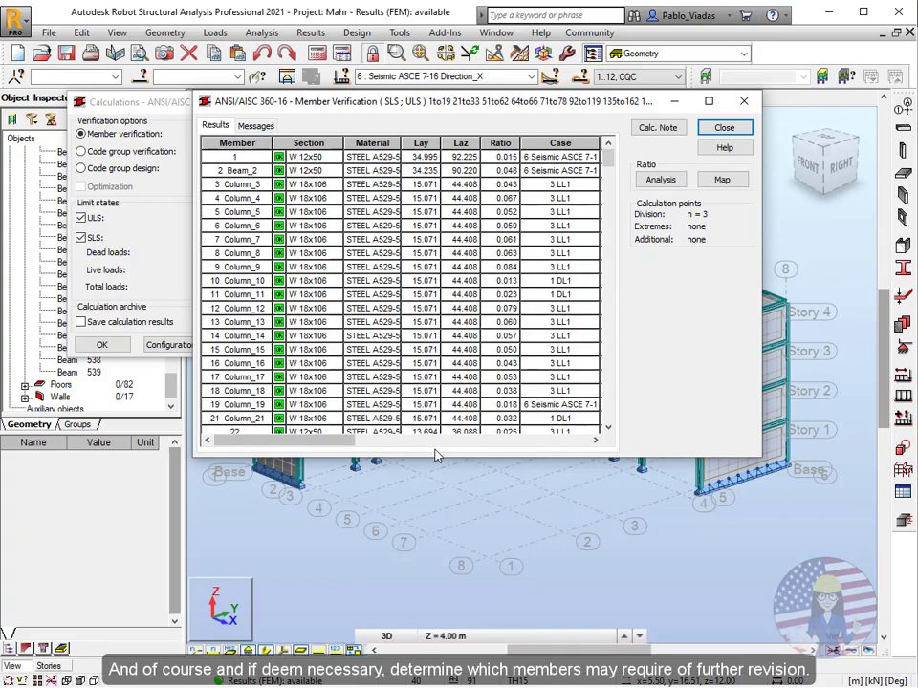
{"action": "left_click_drag", "start_coordinate": [437, 463], "coordinate": [436, 579]}
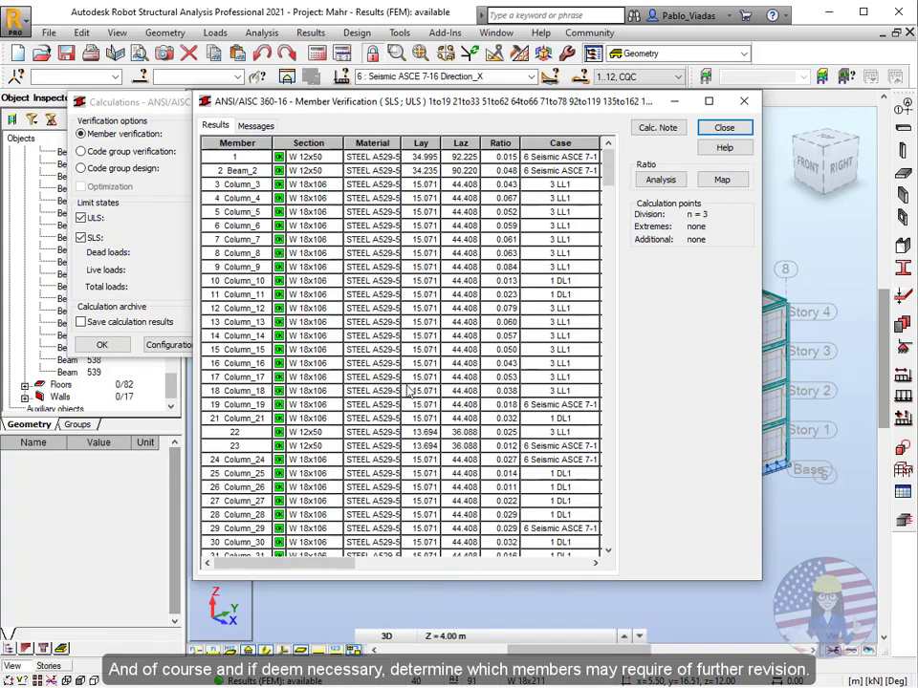
{"action": "scroll", "coordinate": [408, 390], "scroll_direction": "down", "scroll_amount": 6}
{"action": "scroll", "coordinate": [408, 387], "scroll_direction": "up", "scroll_amount": 6}
Close the member verification windows and switch to the Steel Design > Connections layout.
{"action": "left_click", "coordinate": [724, 130]}
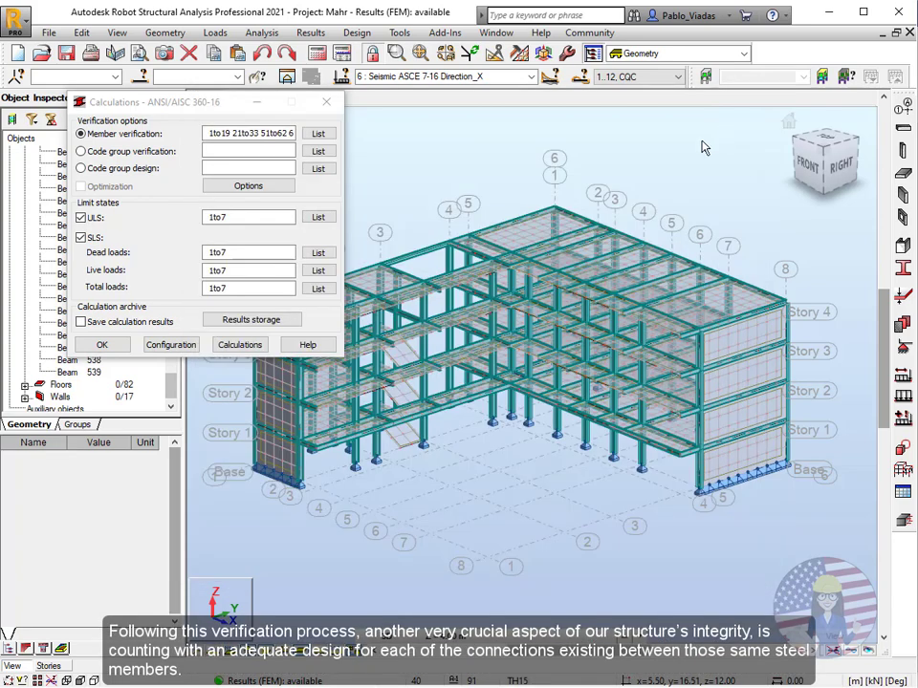
{"action": "left_click", "coordinate": [103, 344]}
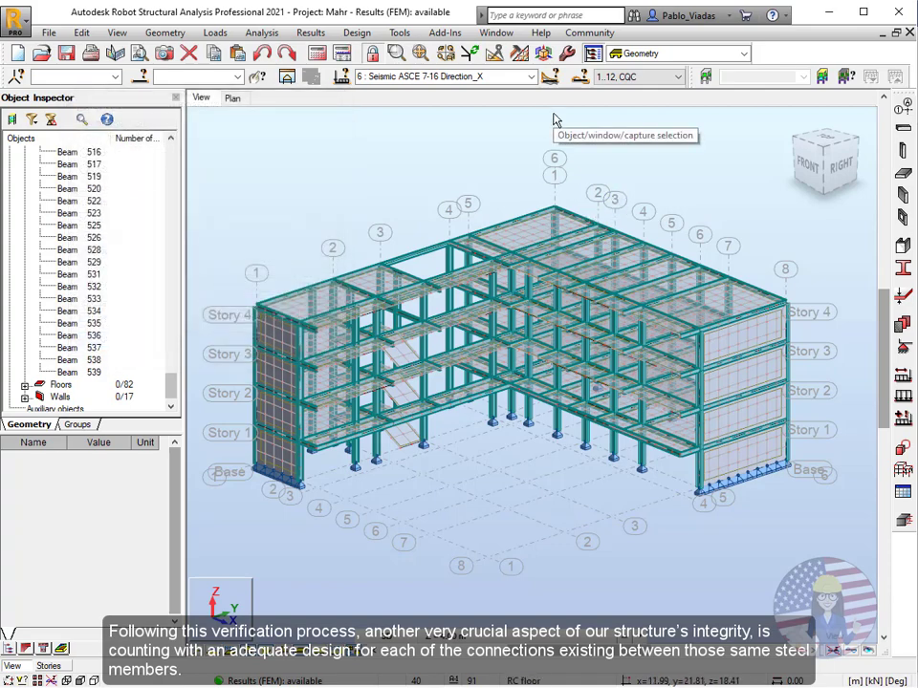
{"action": "left_click", "coordinate": [744, 54]}
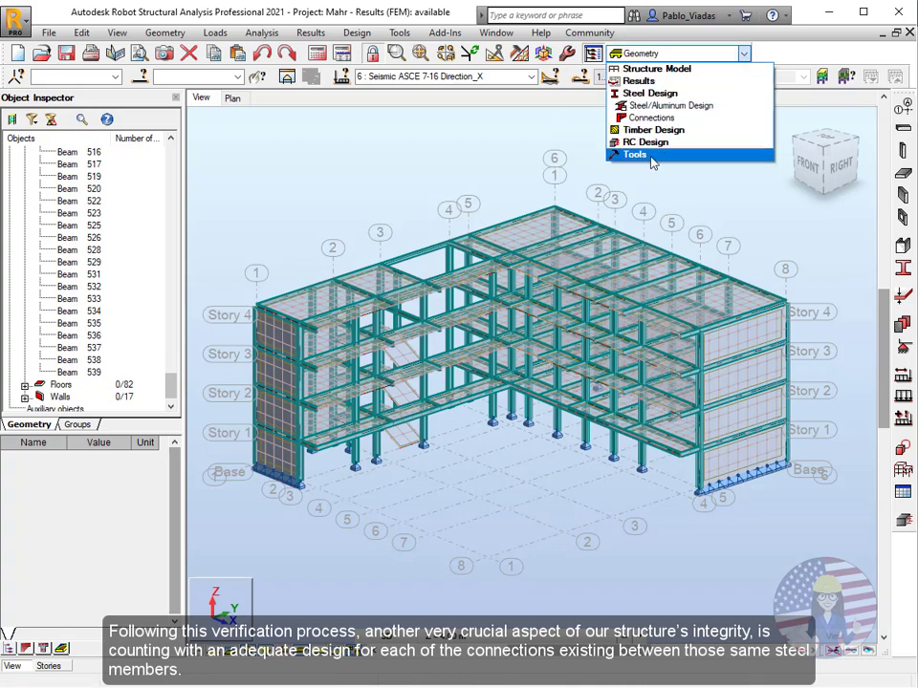
{"action": "left_click", "coordinate": [651, 117]}
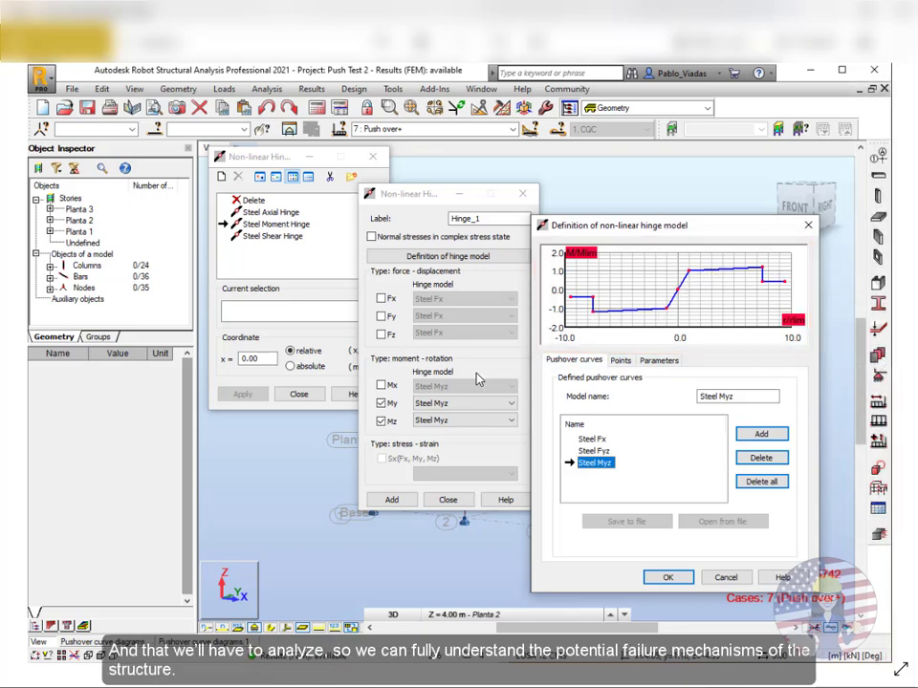
Review Steel Myz point values and IO/LS/SS acceptance criteria, then return to the pushover curves.
{"action": "key", "text": "ctrl+Tab"}
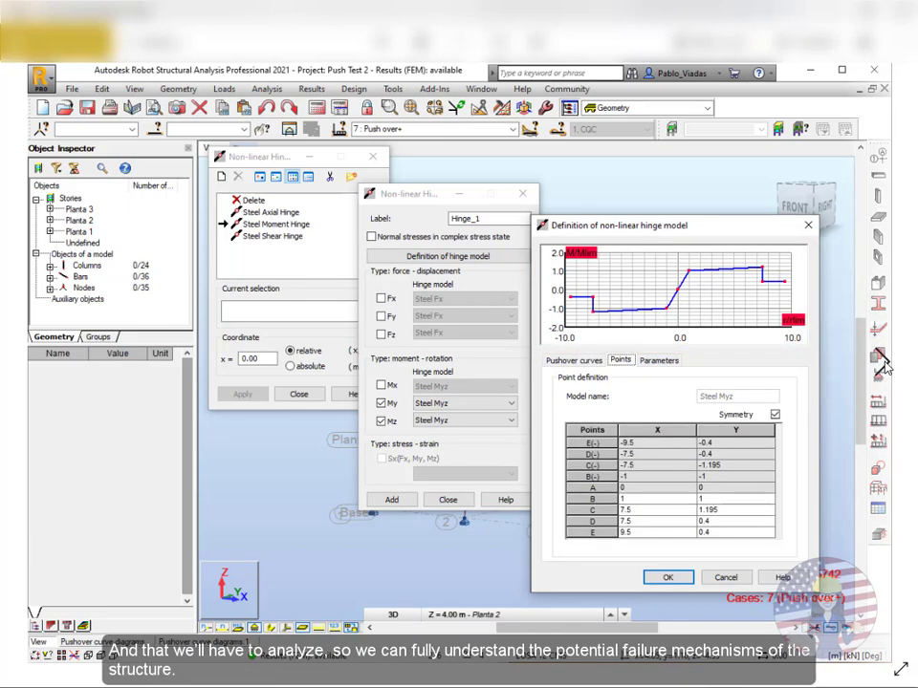
{"action": "key", "text": "ctrl+Tab"}
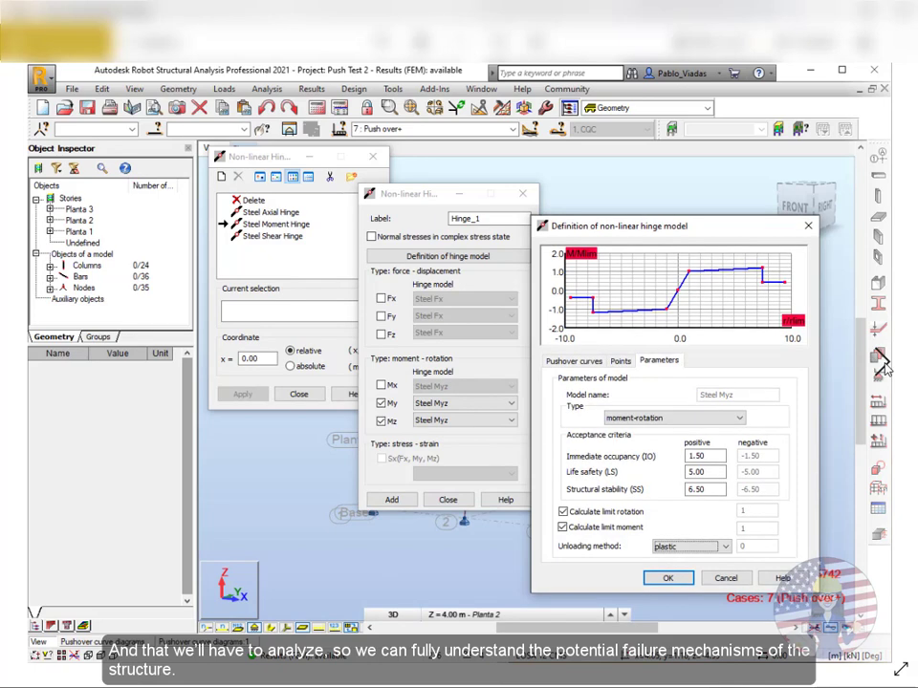
{"action": "key", "text": "ctrl+Tab"}
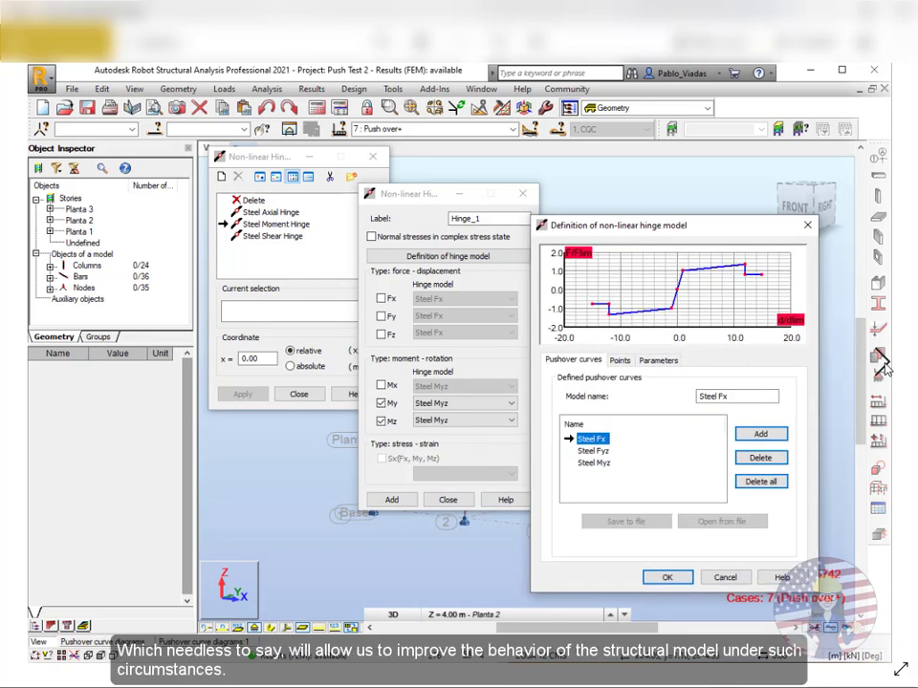